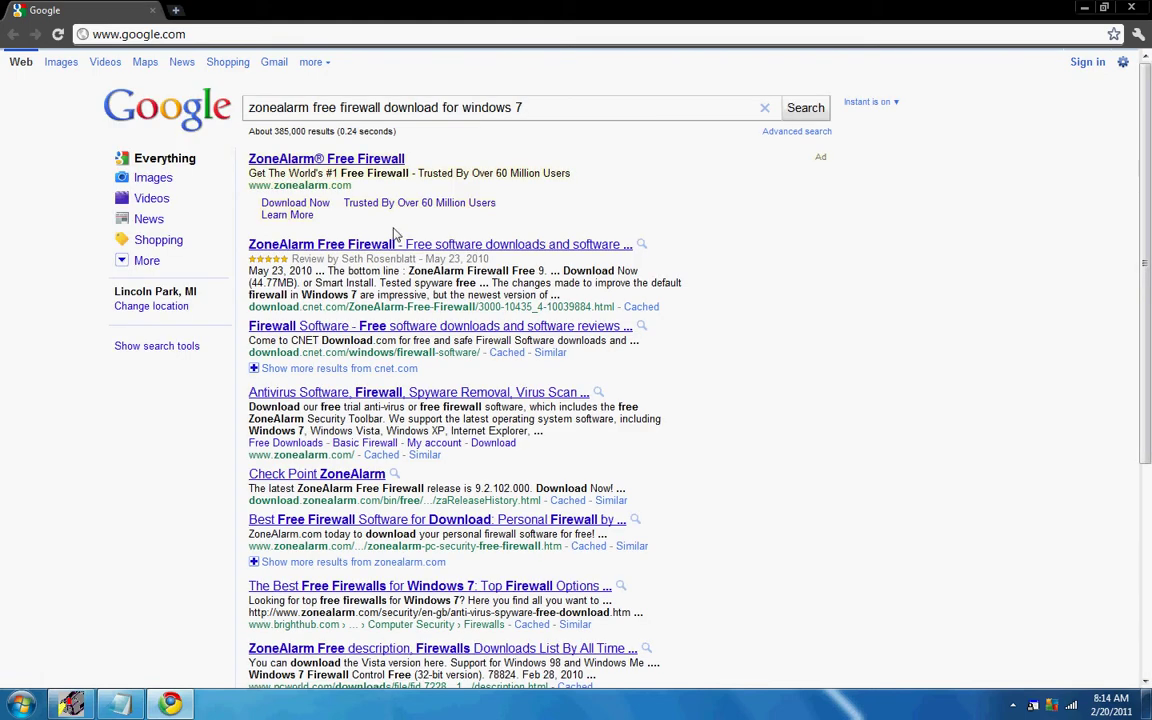
Download ZoneAlarm Free Firewall from its CNET page and save zaSetup_92_102_000_en.exe to the Desktop.
{"action": "left_click", "coordinate": [407, 254]}
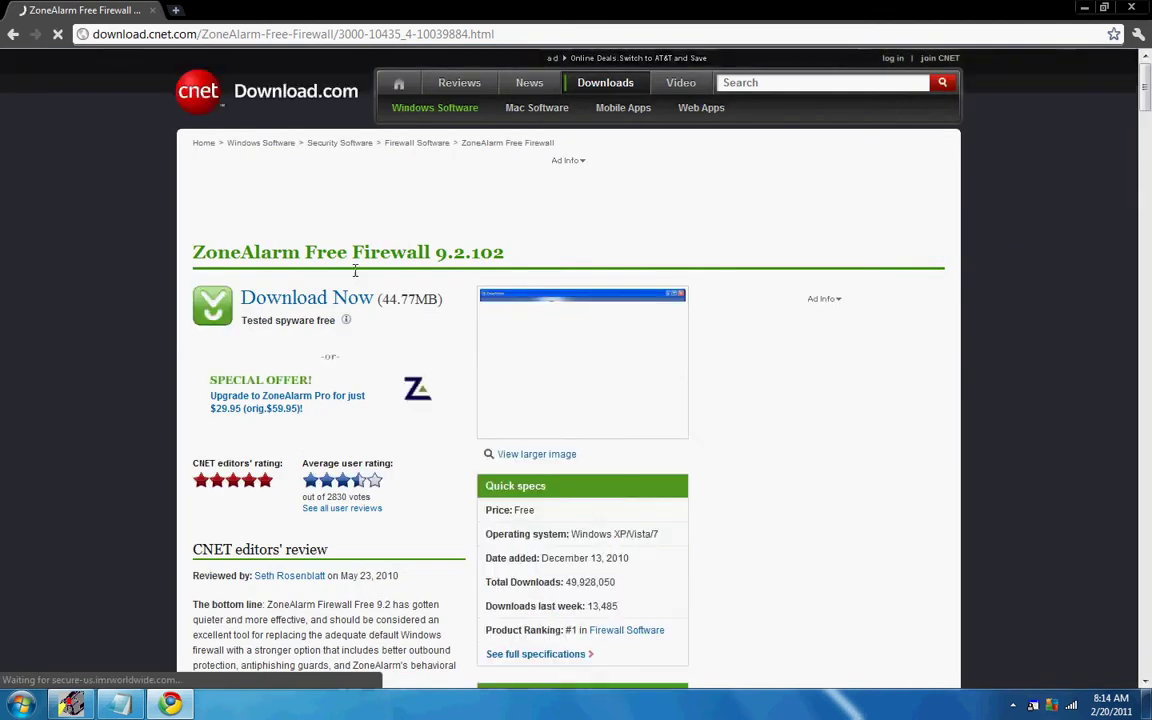
{"action": "left_click", "coordinate": [303, 299]}
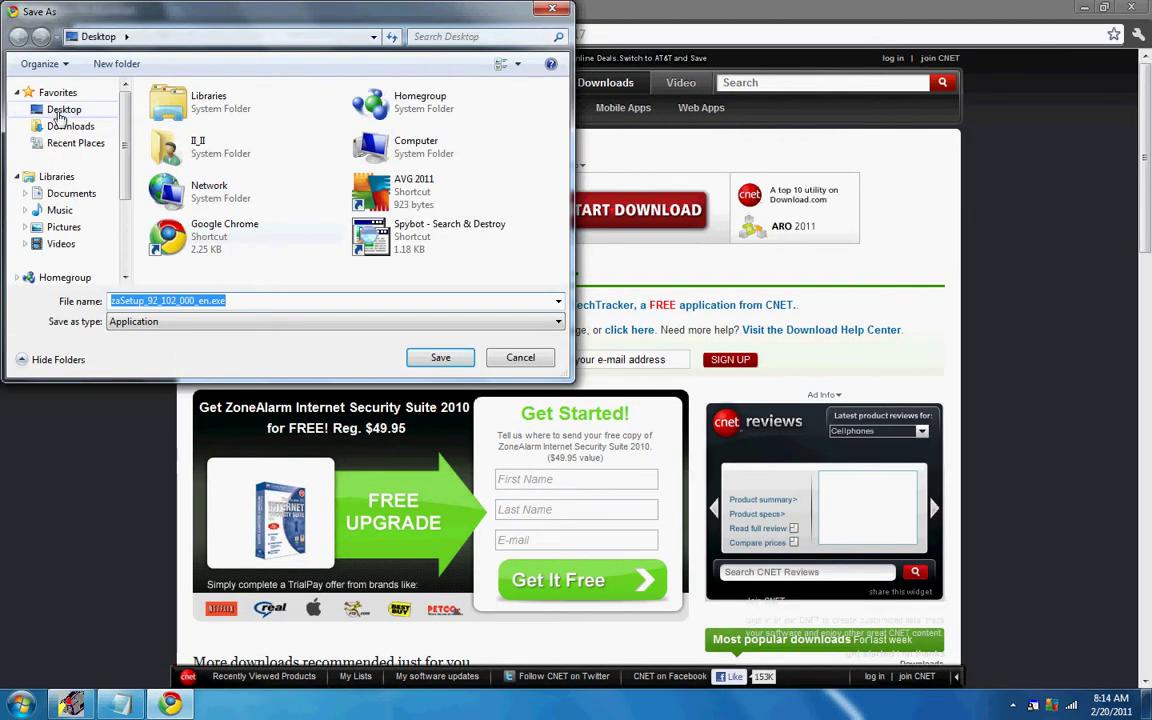
{"action": "left_click", "coordinate": [56, 108]}
{"action": "left_click", "coordinate": [436, 358]}
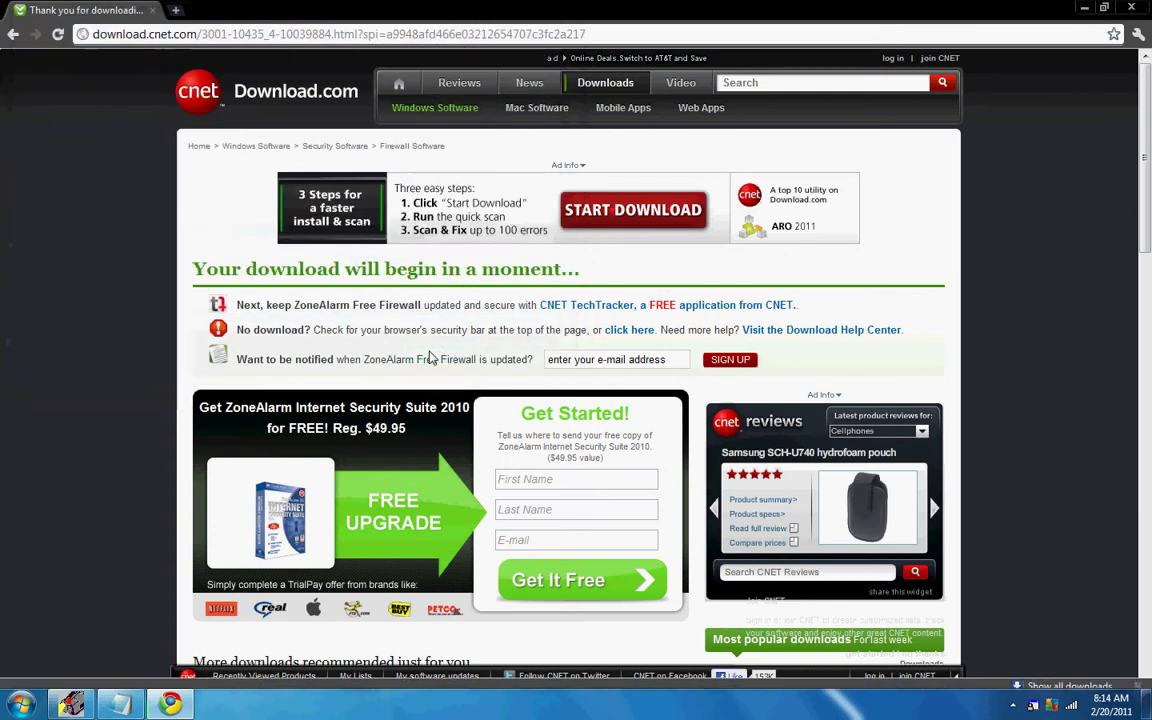
Clear all entries from the browser's download history and close the browser.
{"action": "left_click", "coordinate": [1045, 671]}
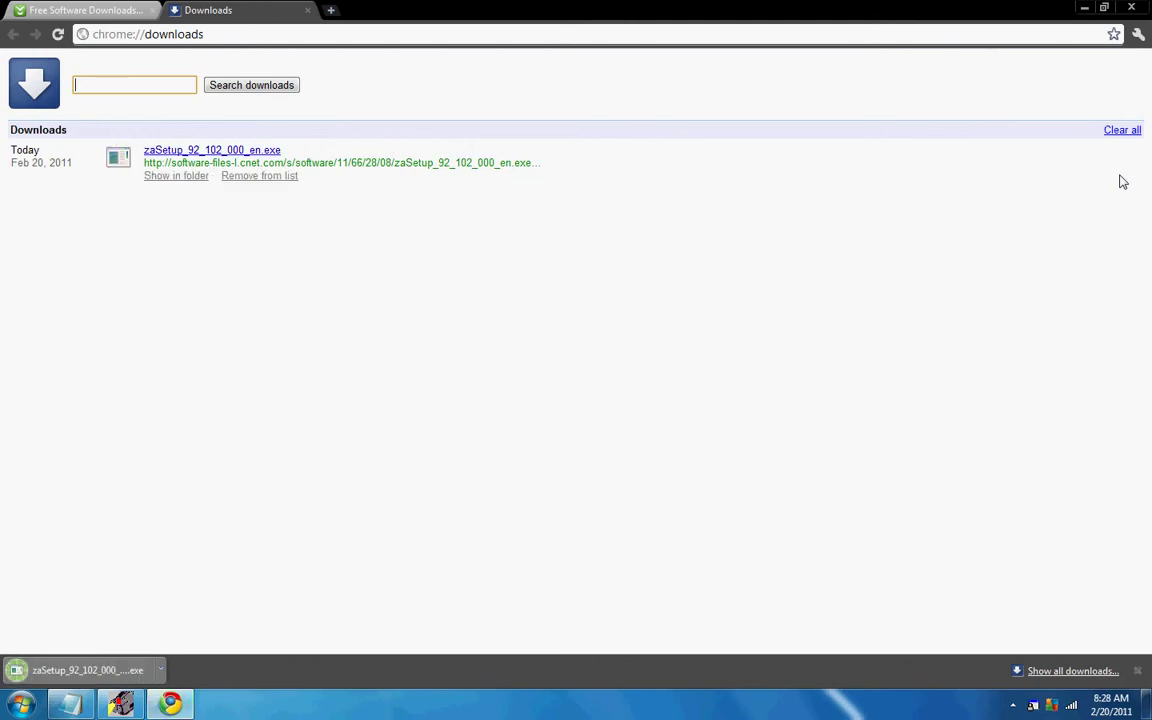
{"action": "left_click", "coordinate": [1122, 132]}
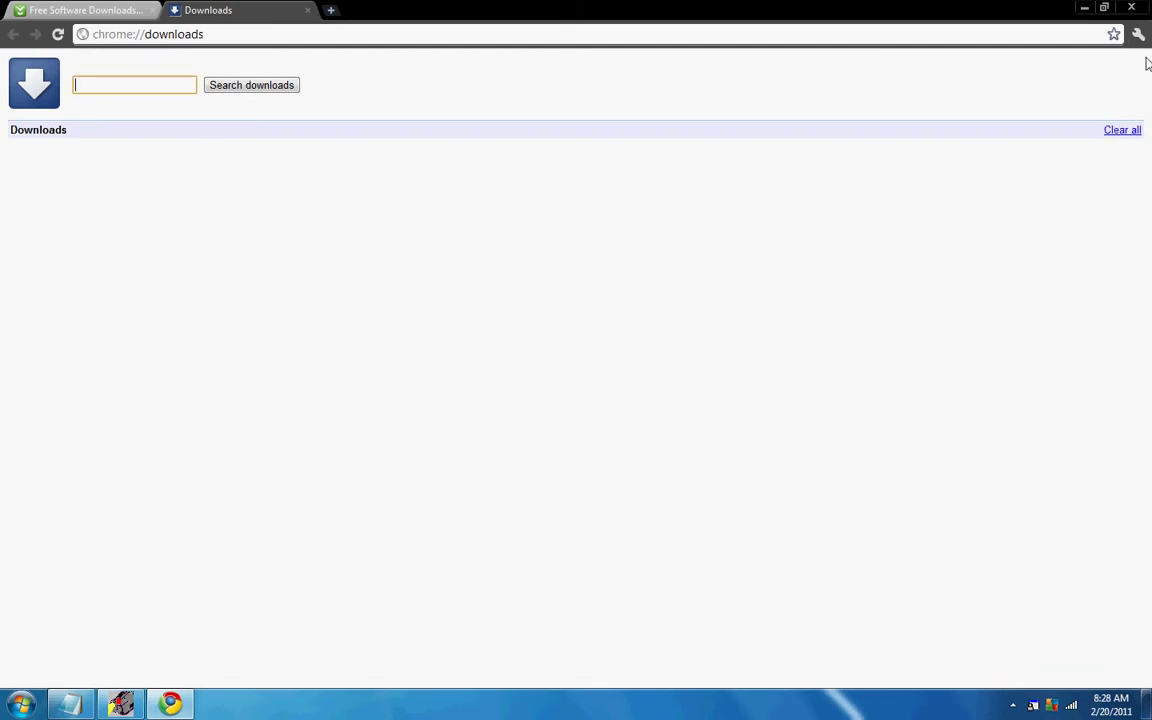
{"action": "left_click", "coordinate": [1140, 7]}
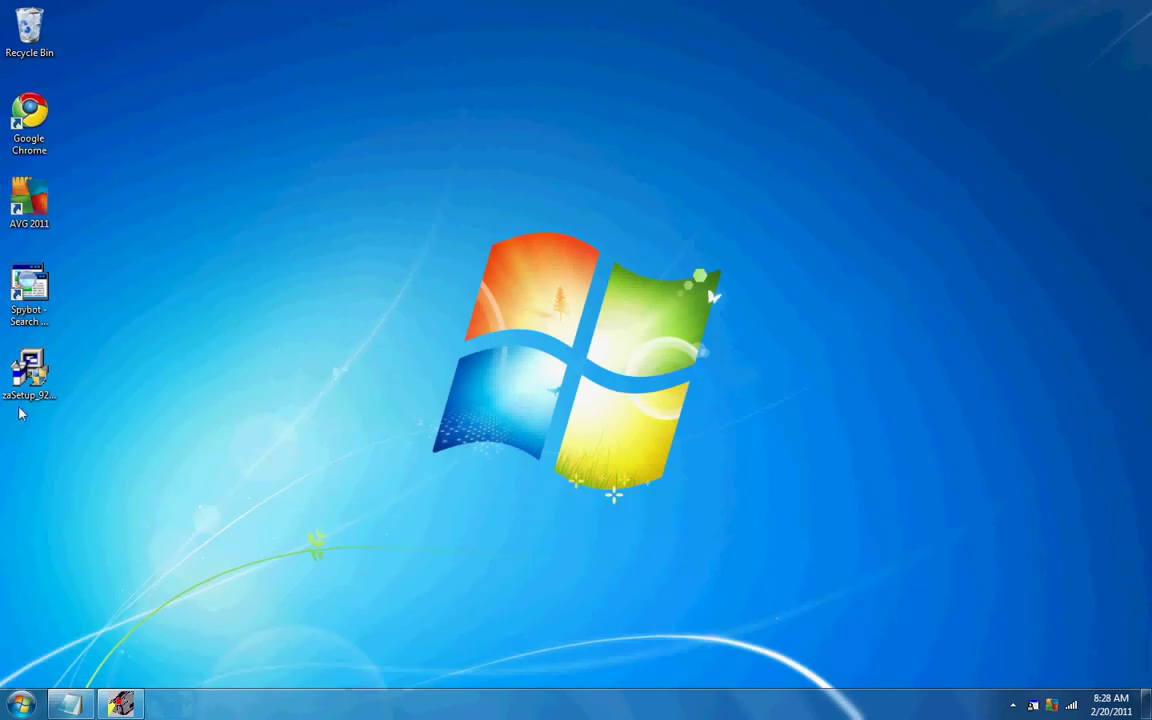
Move the ZoneAlarm setup file to the middle of the desktop, launch it and choose to customize the installation.
{"action": "left_click_drag", "start_coordinate": [28, 384], "coordinate": [568, 218]}
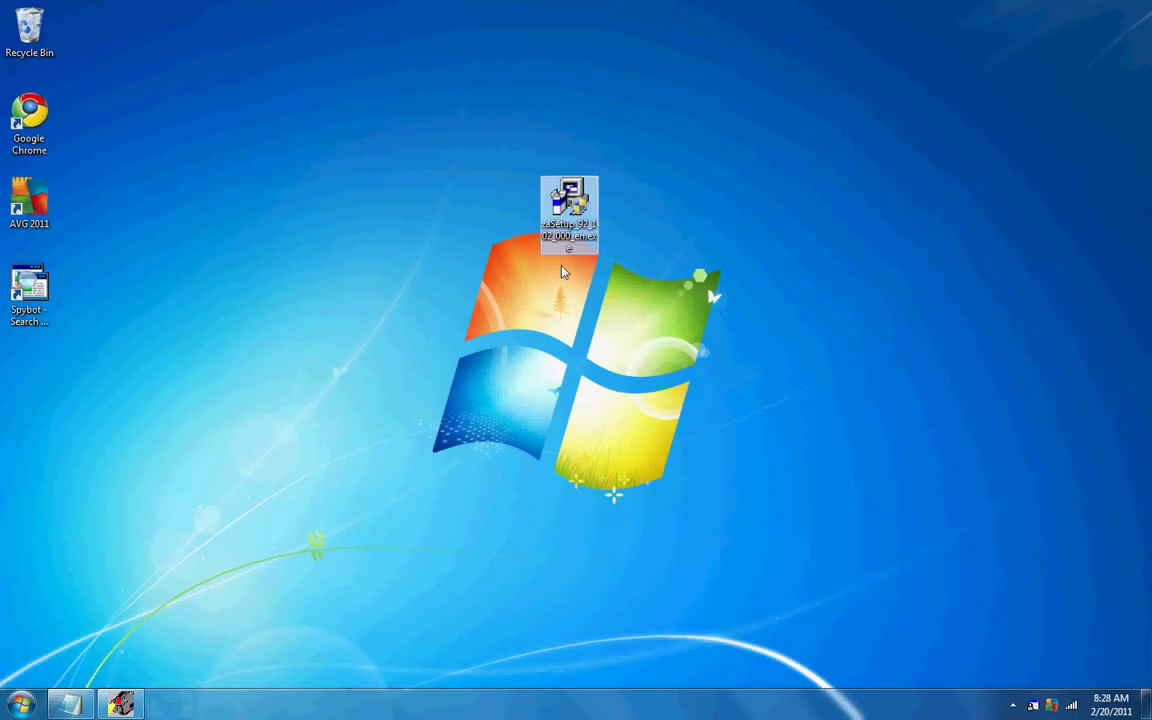
{"action": "double_click", "coordinate": [570, 200]}
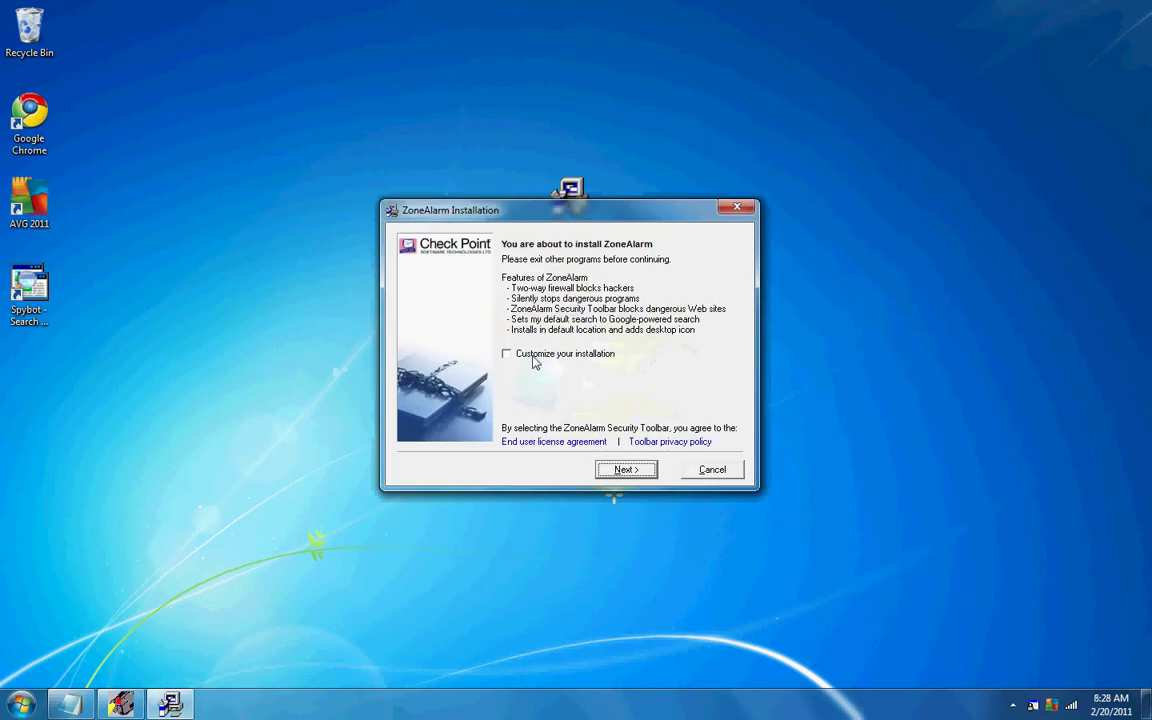
{"action": "left_click", "coordinate": [530, 354]}
{"action": "left_click", "coordinate": [617, 470]}
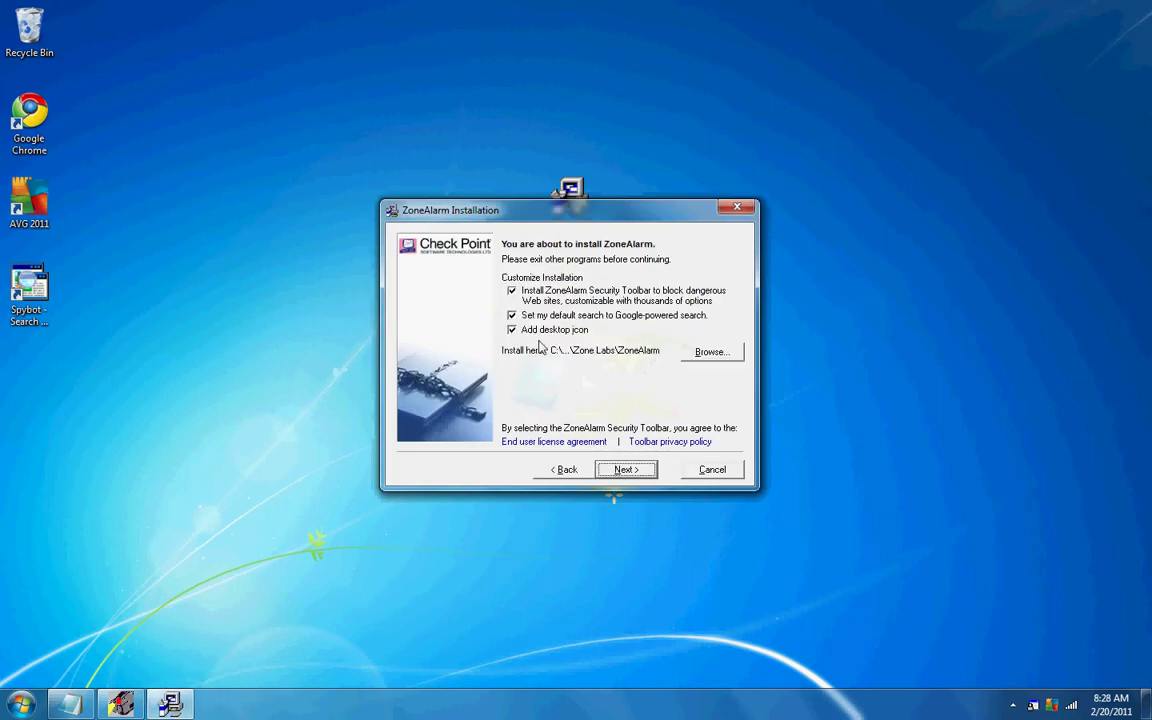
Exclude the Google-powered default search and the ZoneAlarm Security Toolbar from the installation and continue.
{"action": "left_click", "coordinate": [512, 315]}
{"action": "left_click", "coordinate": [512, 291]}
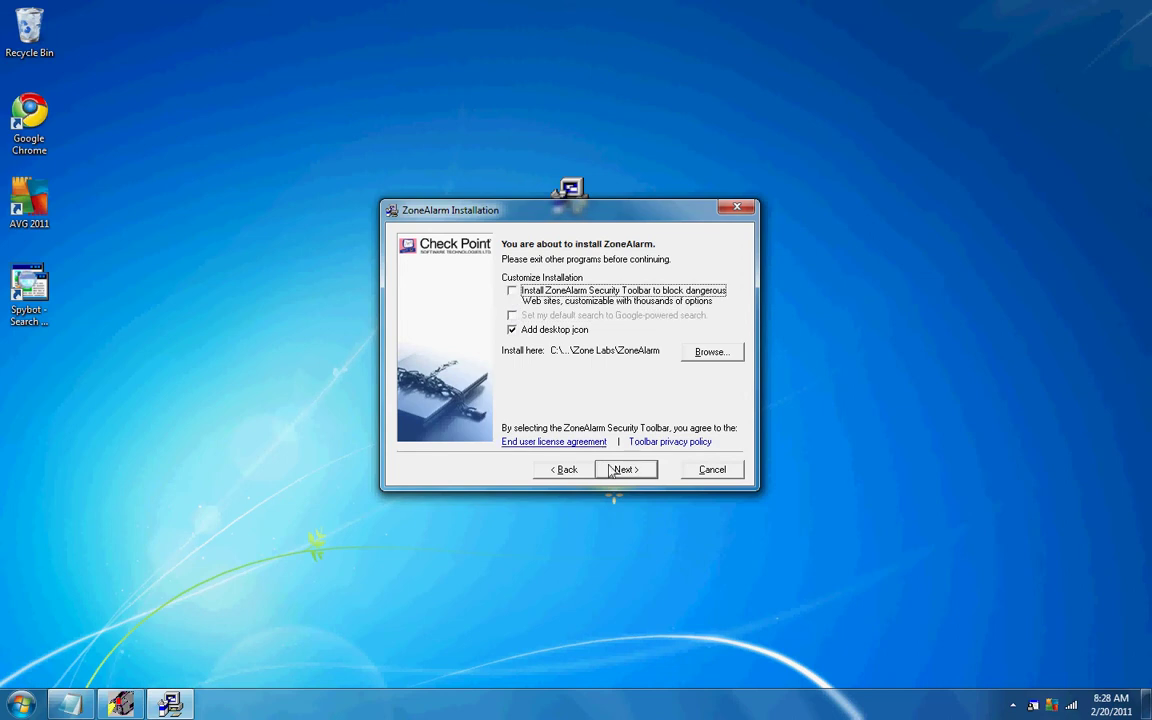
{"action": "left_click", "coordinate": [614, 470]}
Register with the name sample, opting out of product updates and security news, and continue to the license agreement.
{"action": "type", "text": "samp"}
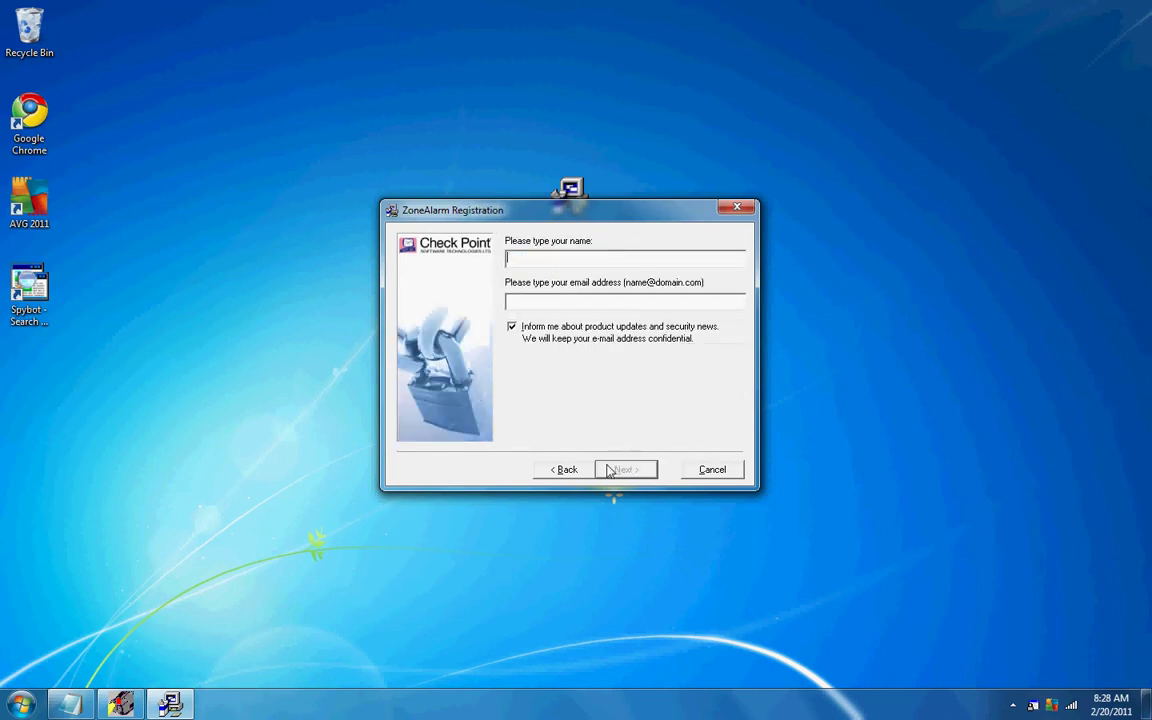
{"action": "type", "text": "le"}
{"action": "left_click", "coordinate": [513, 330]}
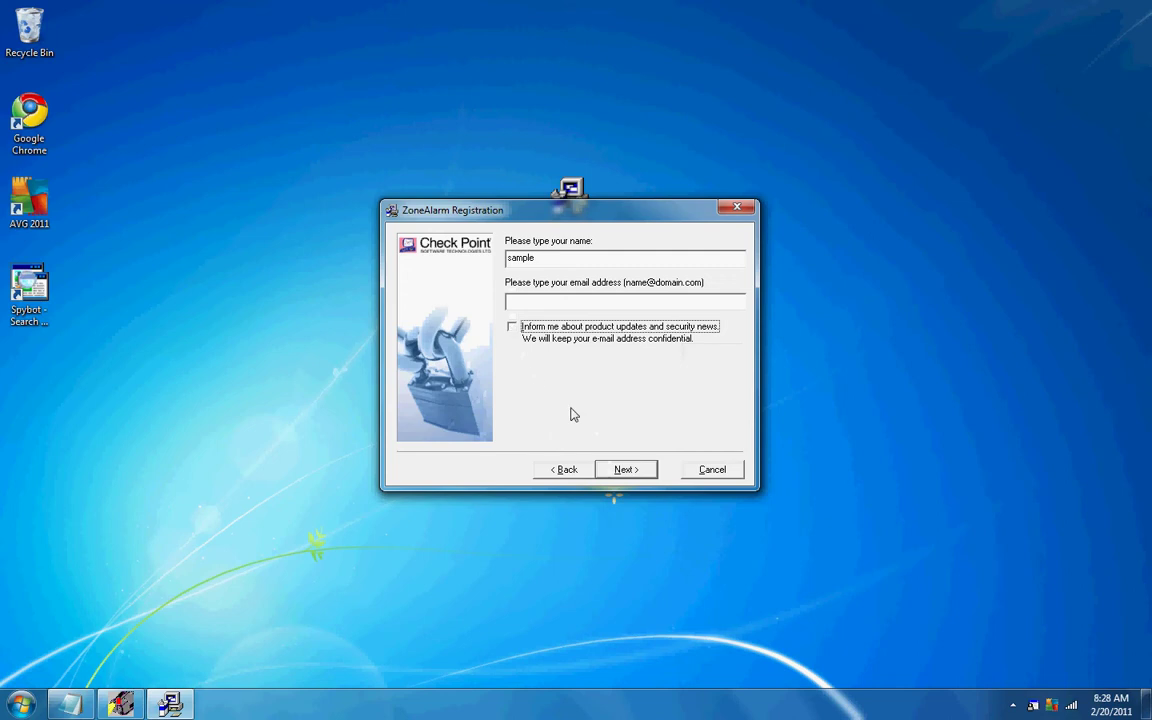
{"action": "left_click", "coordinate": [612, 470]}
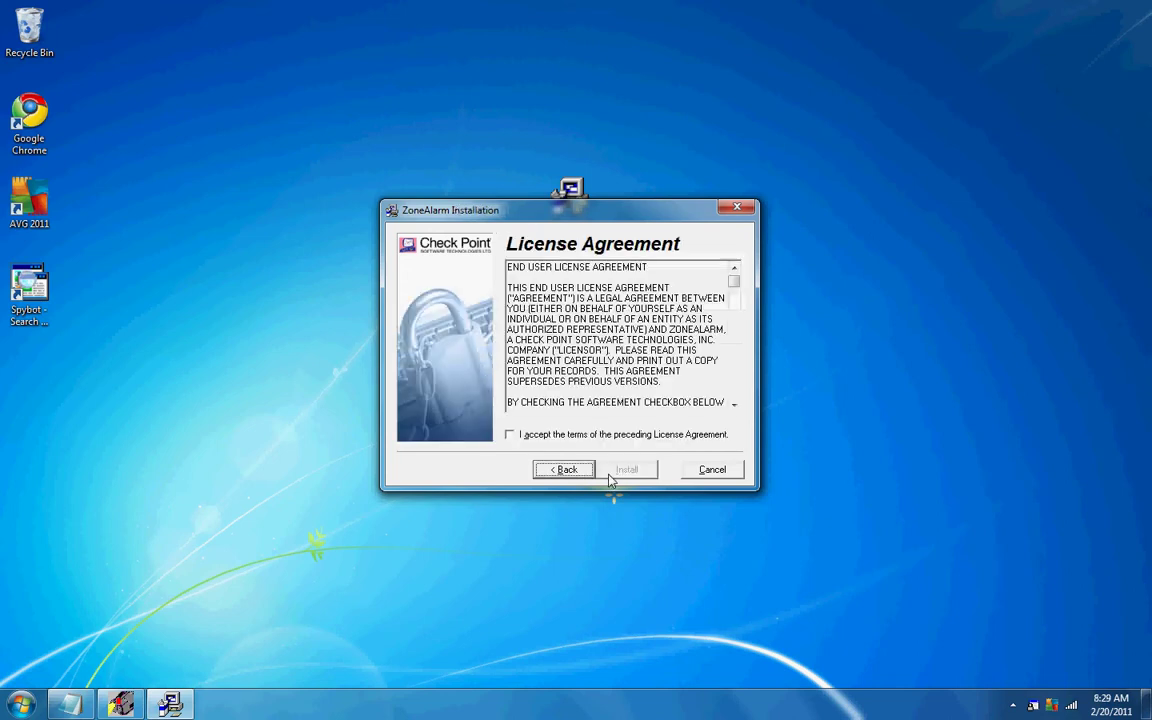
Accept the license terms, install ZoneAlarm and allow the ZoneAlarm Client startup registry change in Spybot.
{"action": "left_click", "coordinate": [511, 435]}
{"action": "left_click", "coordinate": [613, 469]}
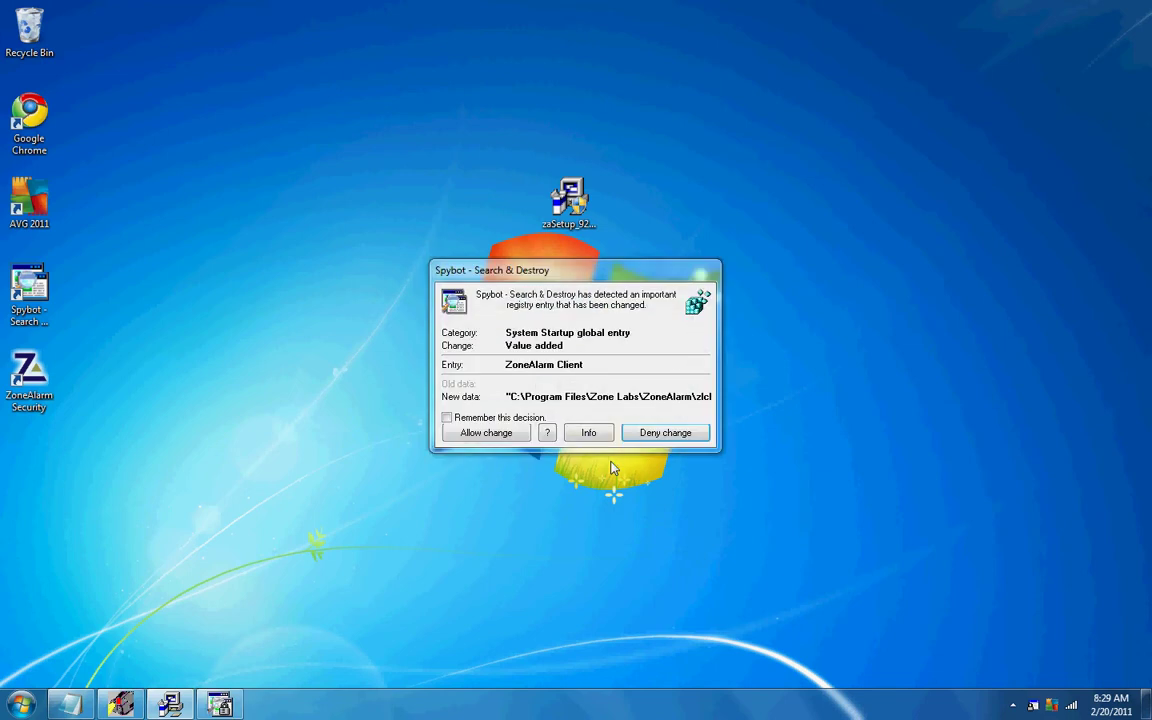
{"action": "left_click", "coordinate": [487, 432]}
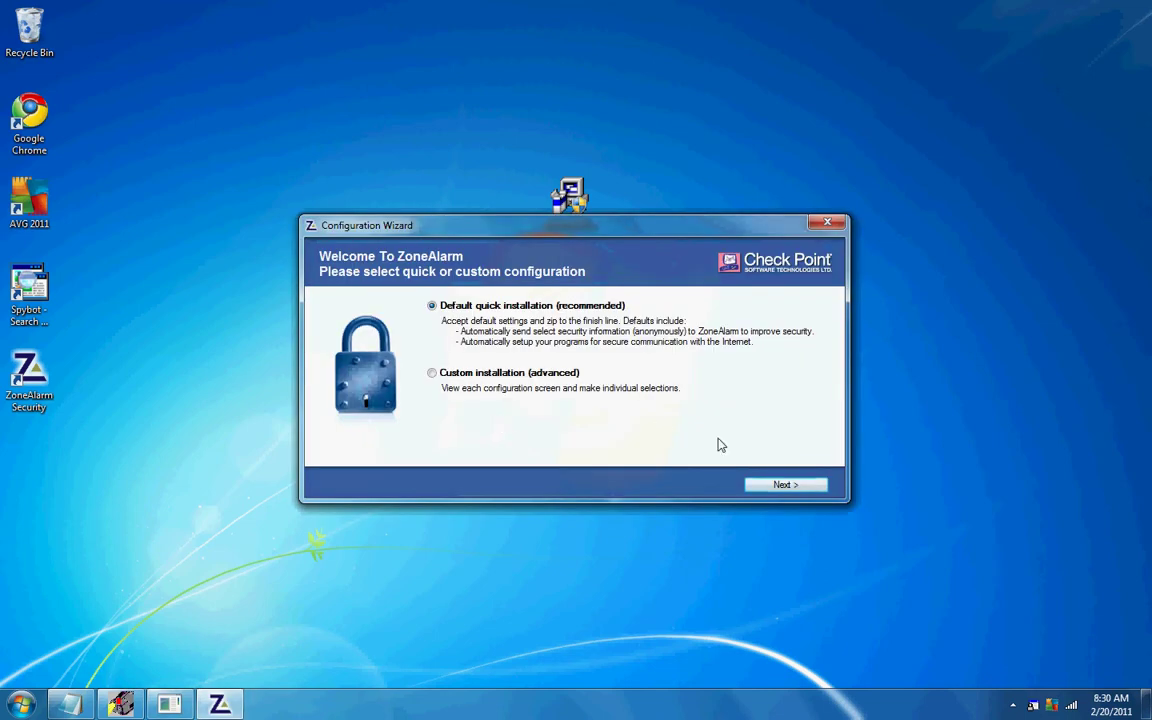
Complete the ZoneAlarm configuration wizard's program setup using the default quick installation.
{"action": "left_click", "coordinate": [767, 485]}
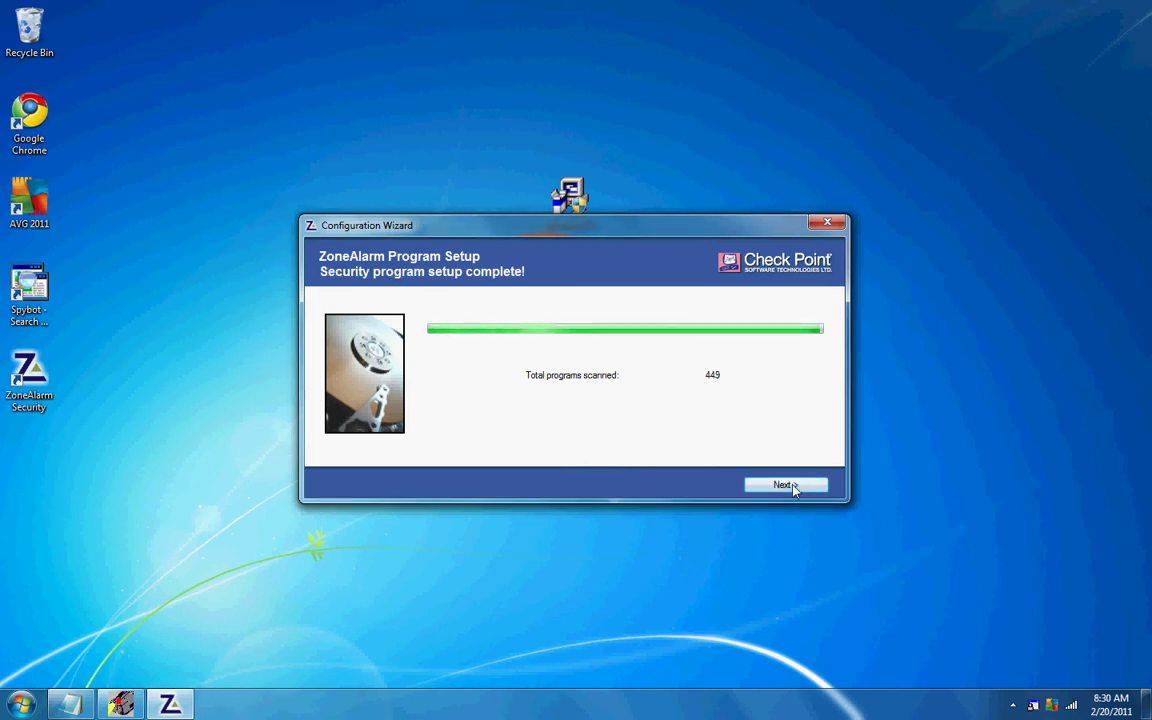
{"action": "left_click", "coordinate": [792, 486]}
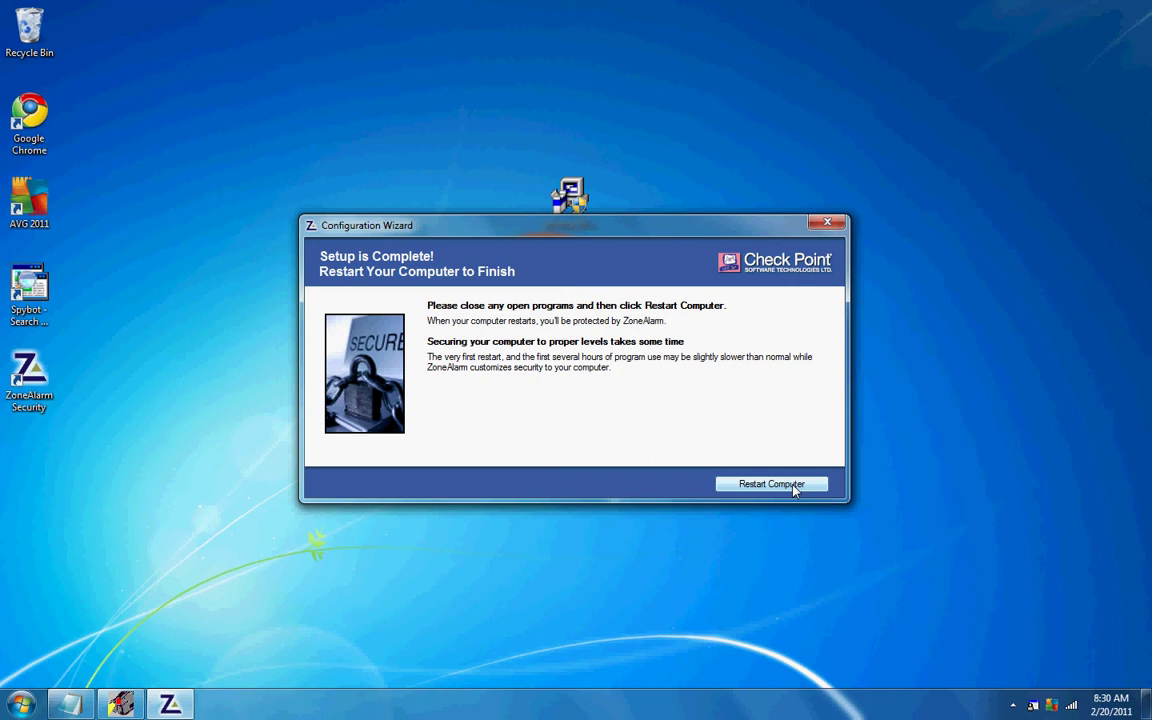
{"action": "mouse_move", "coordinate": [120, 705]}
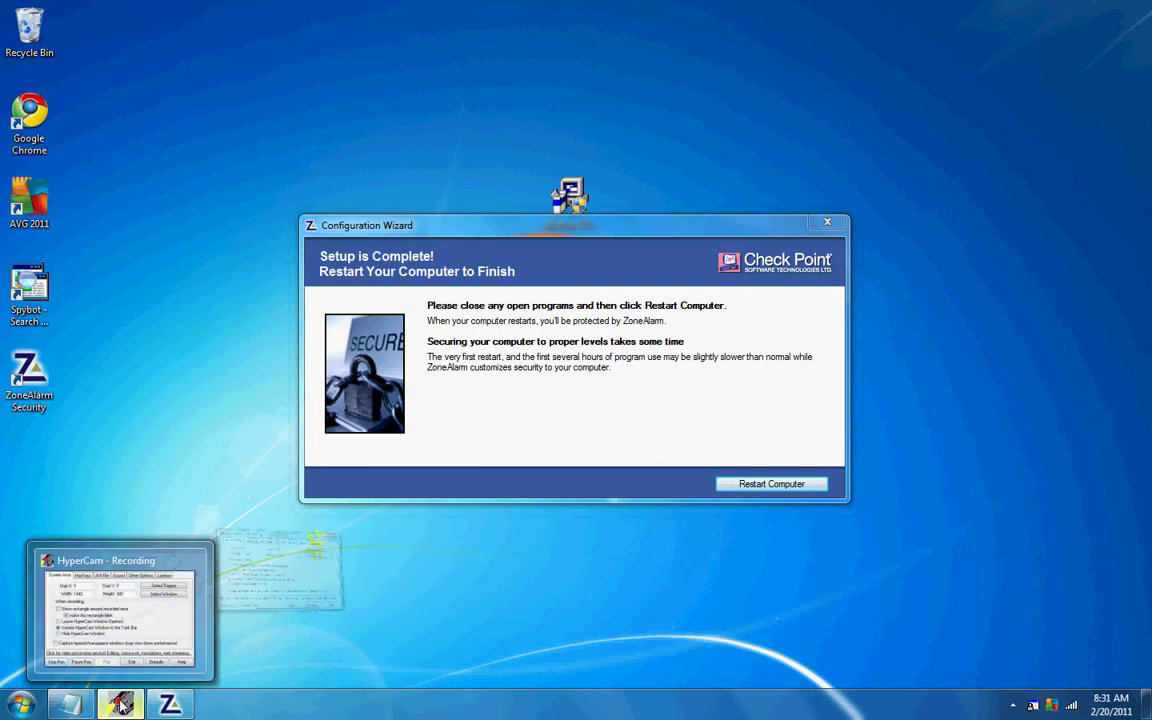
{"action": "left_click", "coordinate": [120, 705]}
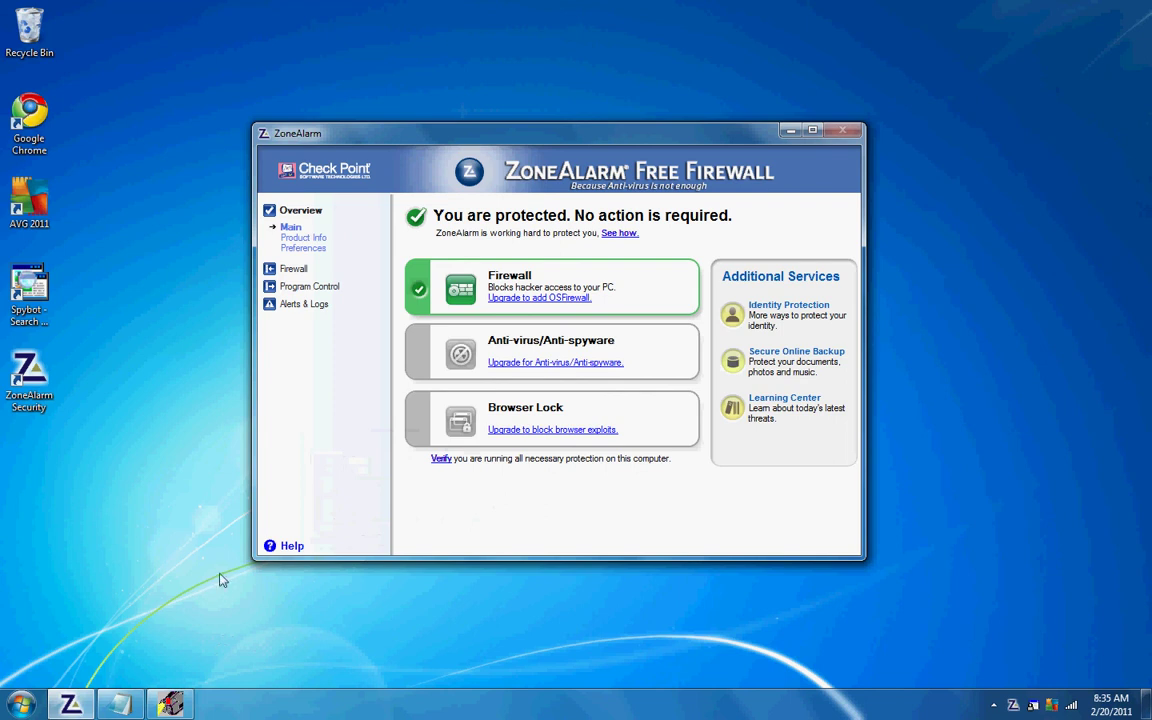
Bring up the untitled Notepad note and close it without saving.
{"action": "left_click", "coordinate": [120, 705]}
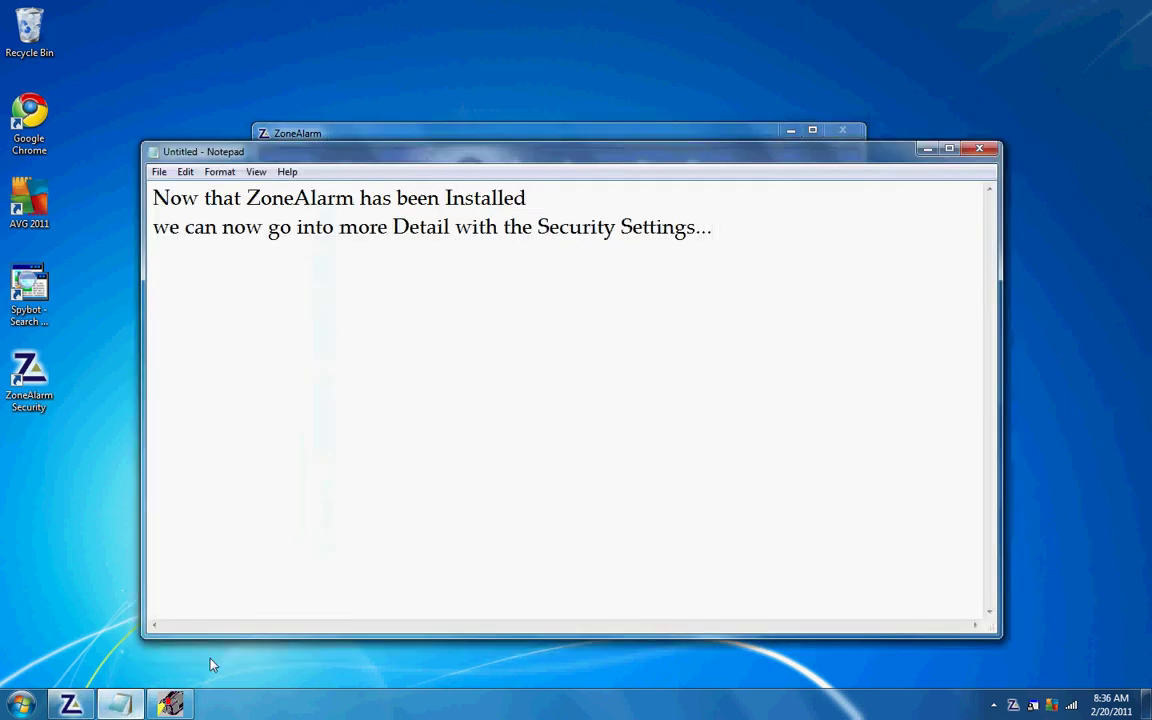
{"action": "left_click", "coordinate": [981, 150]}
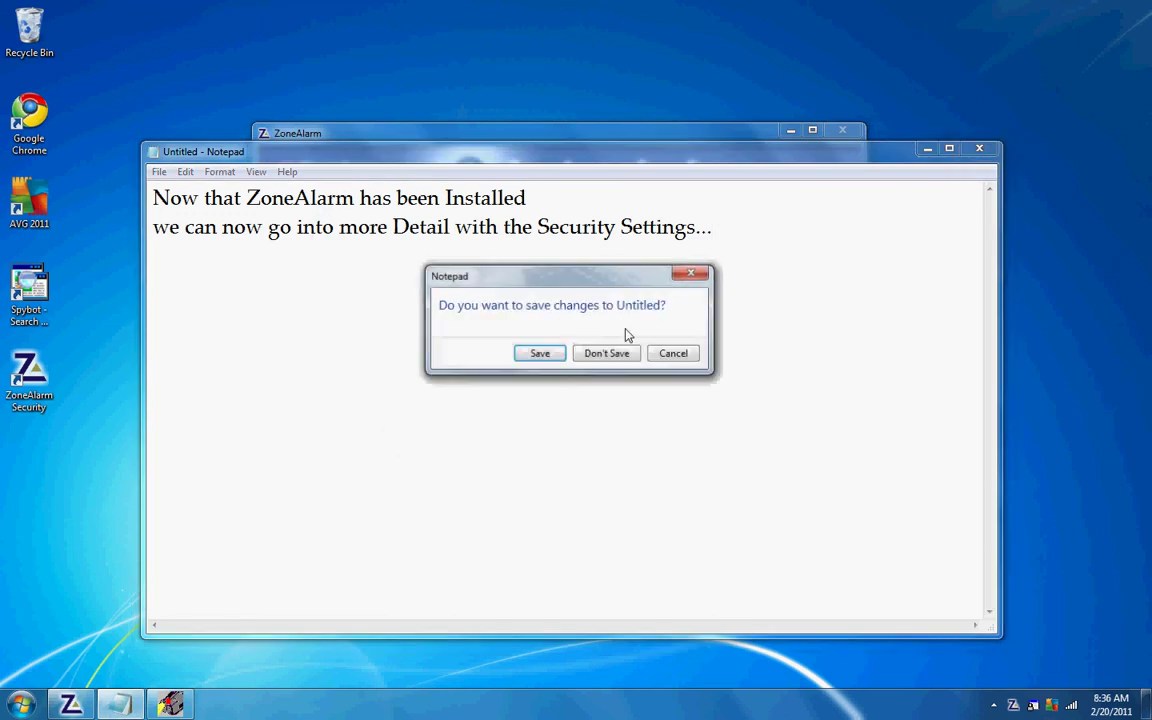
{"action": "left_click", "coordinate": [604, 352]}
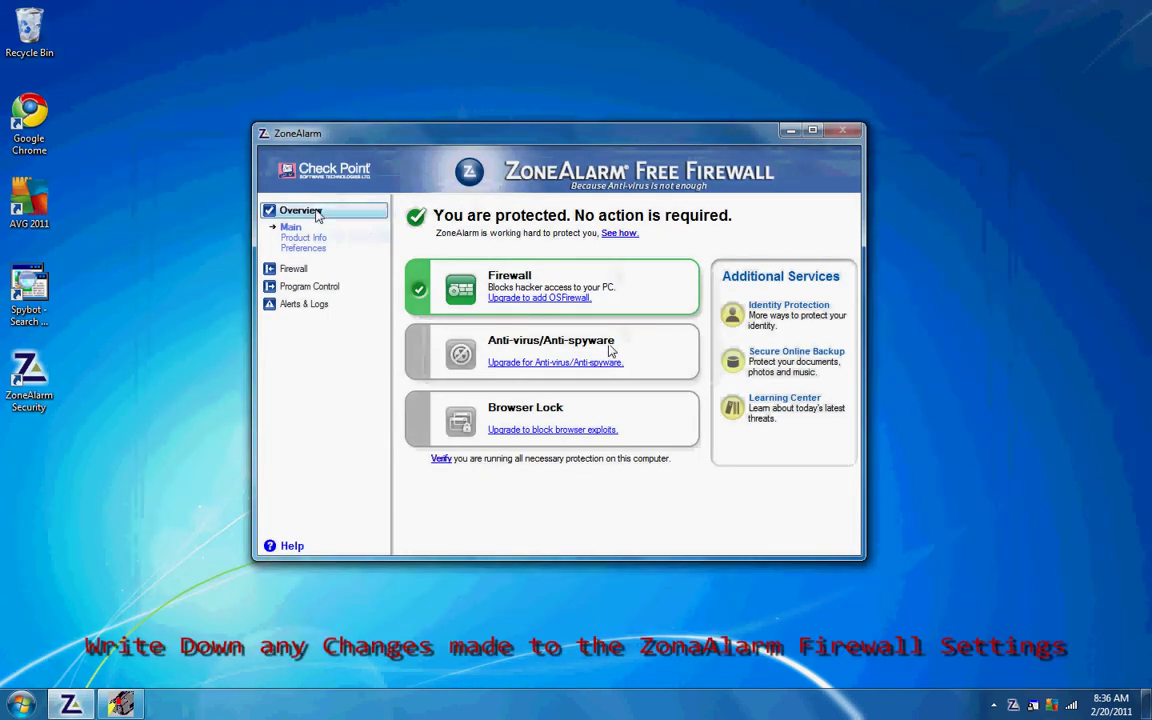
In the ZoneAlarm preferences, enable the pop-up alert before making contact and hide the IP address when applicable.
{"action": "left_click", "coordinate": [311, 228]}
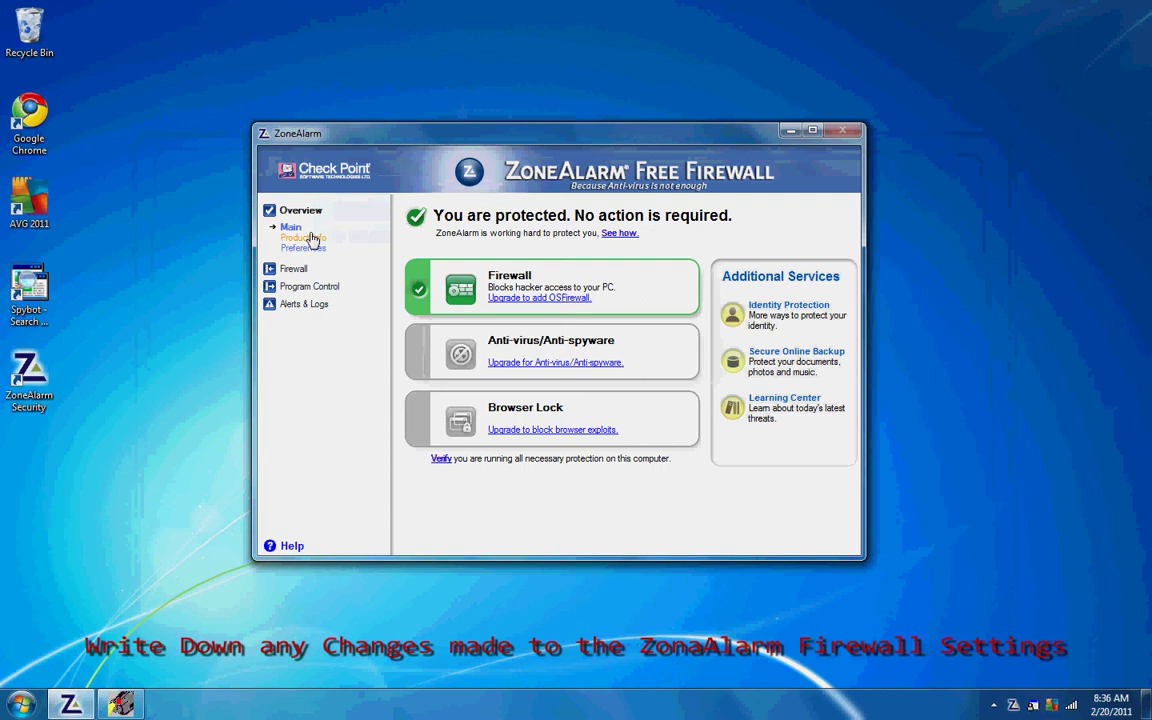
{"action": "left_click", "coordinate": [312, 238]}
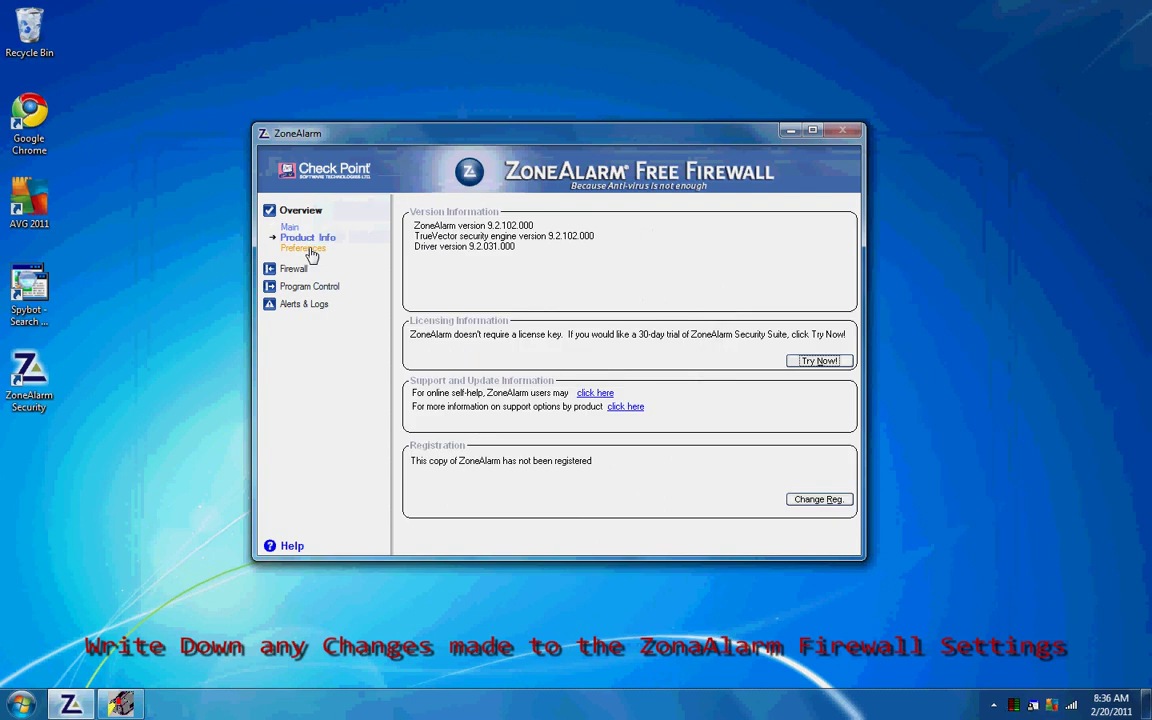
{"action": "left_click", "coordinate": [308, 248]}
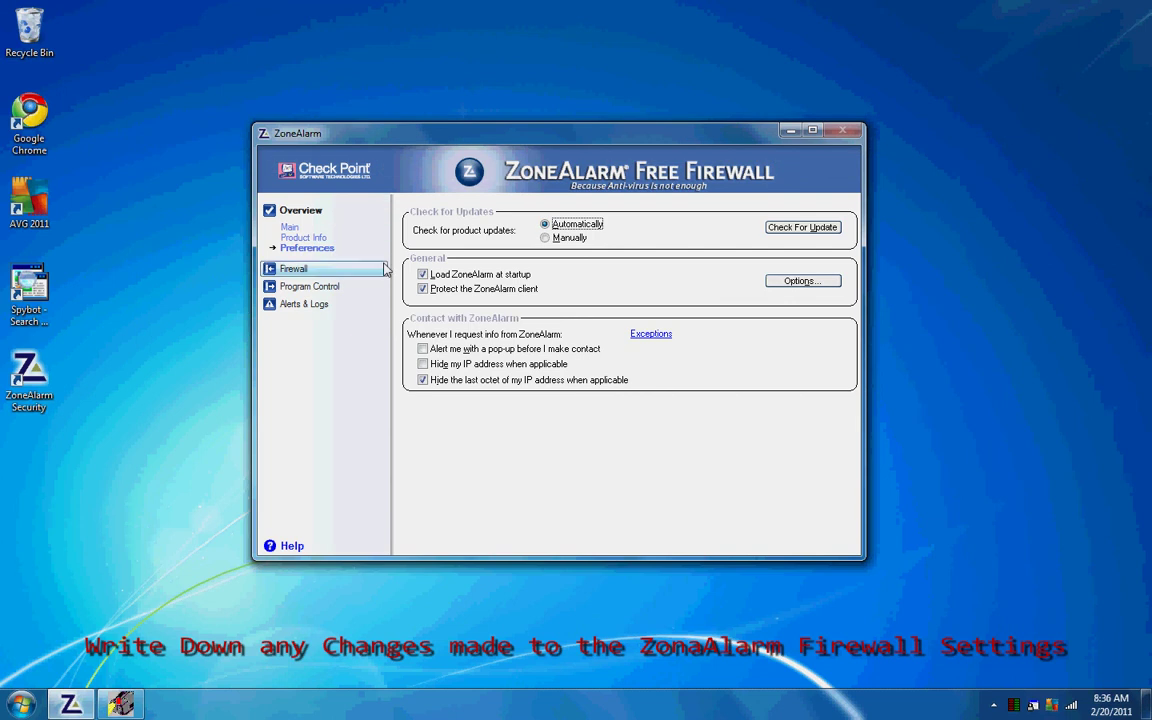
{"action": "left_click", "coordinate": [424, 350]}
{"action": "left_click", "coordinate": [424, 364]}
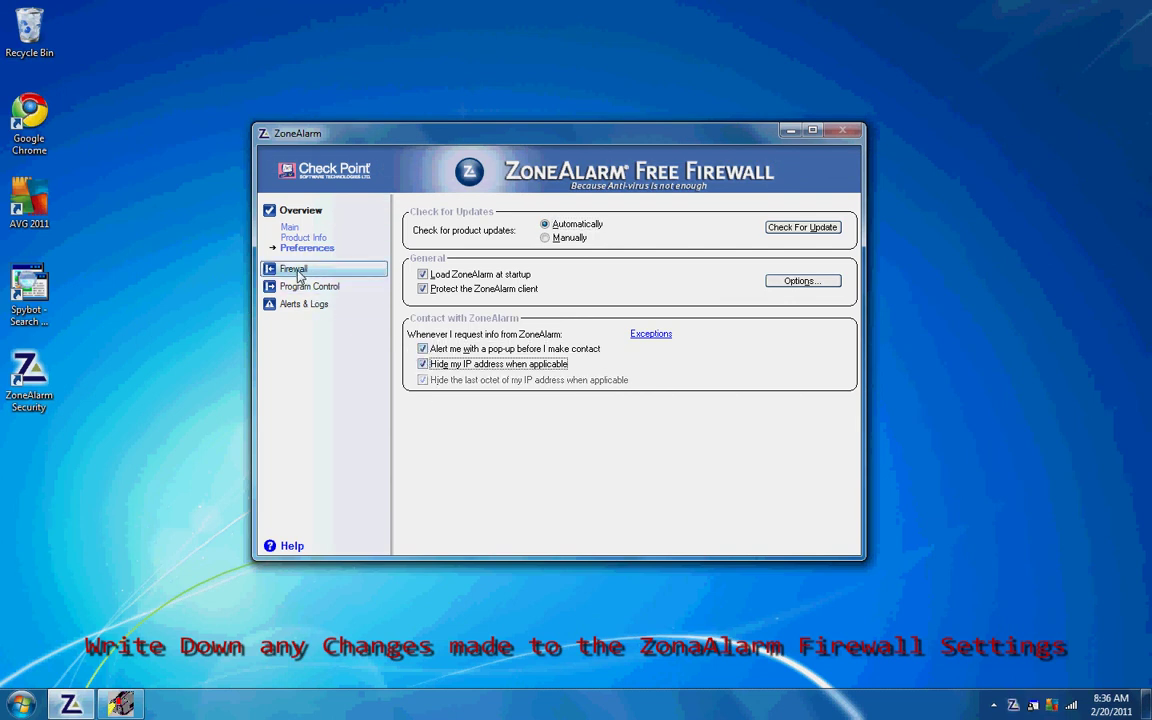
Set the firewall's Internet Zone security to High and its Trusted Zone security to Medium.
{"action": "left_click", "coordinate": [297, 271]}
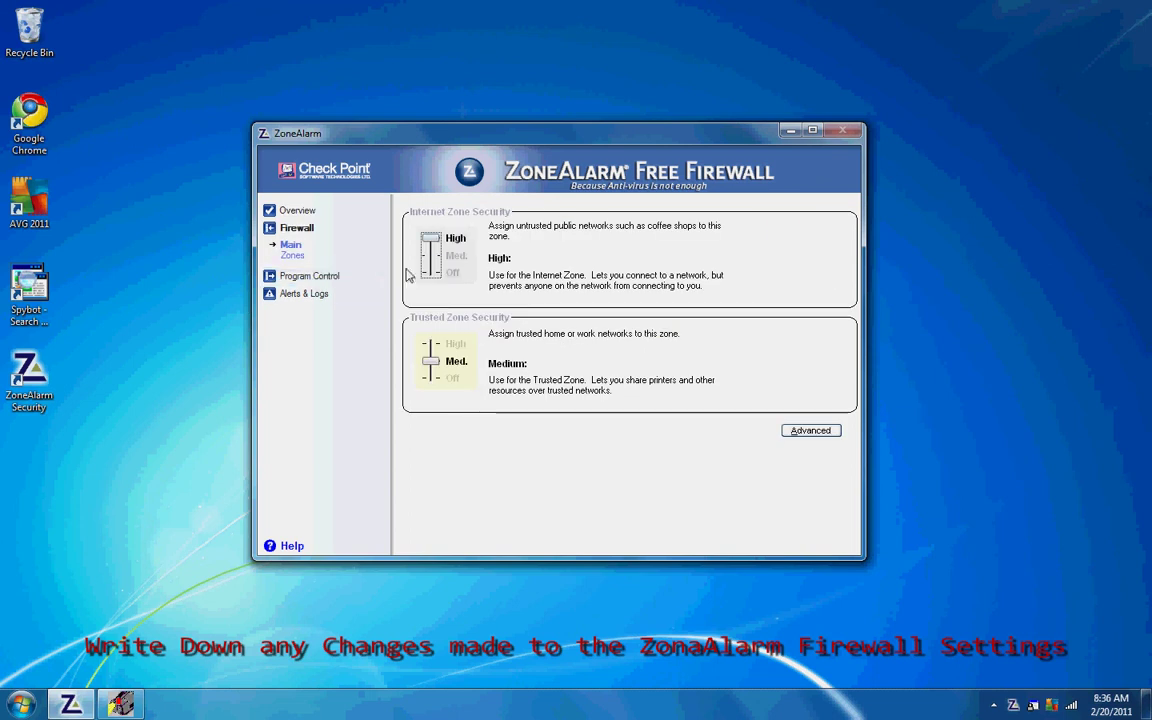
{"action": "mouse_move", "coordinate": [432, 244]}
{"action": "left_mouse_down"}
{"action": "mouse_move", "coordinate": [432, 256]}
{"action": "mouse_move", "coordinate": [432, 238]}
{"action": "left_mouse_up"}
{"action": "left_click", "coordinate": [435, 340]}
{"action": "left_click_drag", "start_coordinate": [435, 340], "coordinate": [434, 372]}
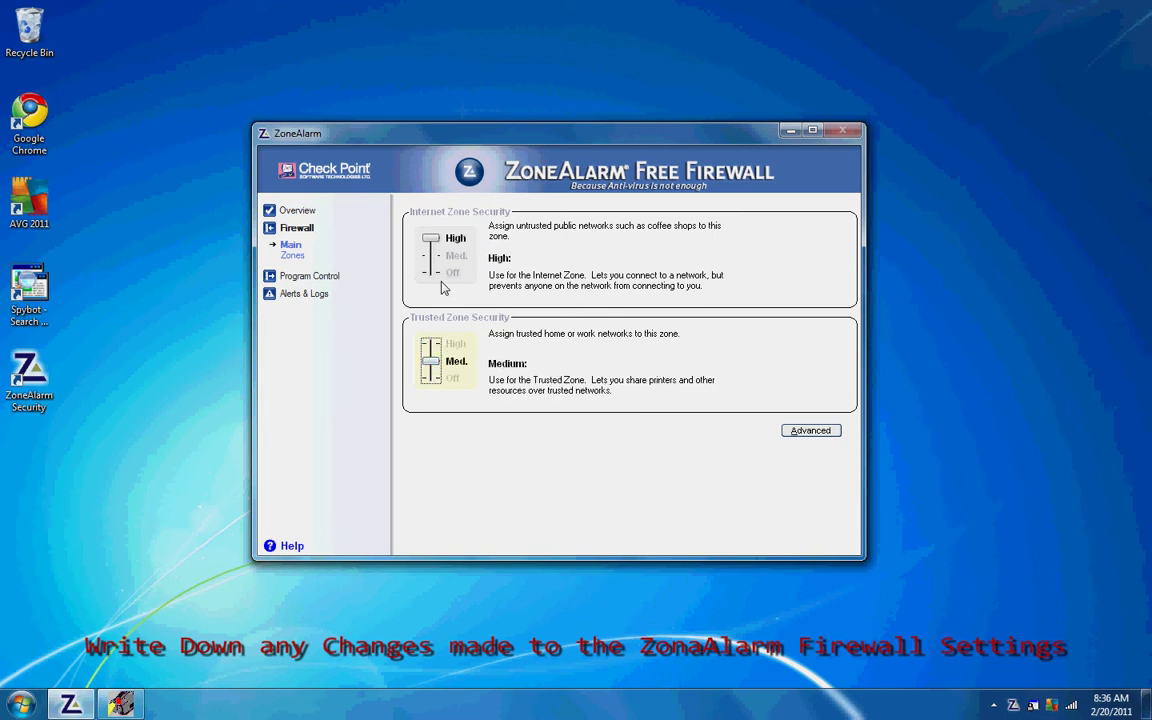
Review the main Program Control settings and go back to the Overview.
{"action": "left_click", "coordinate": [304, 278]}
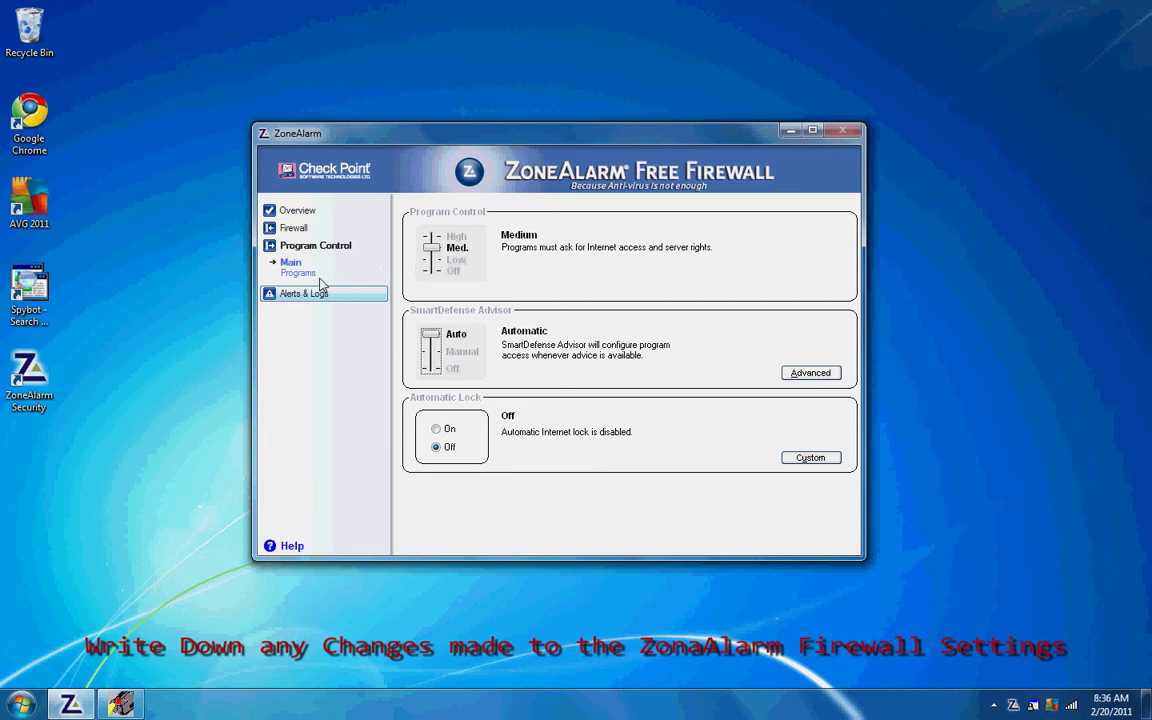
{"action": "left_click", "coordinate": [298, 213]}
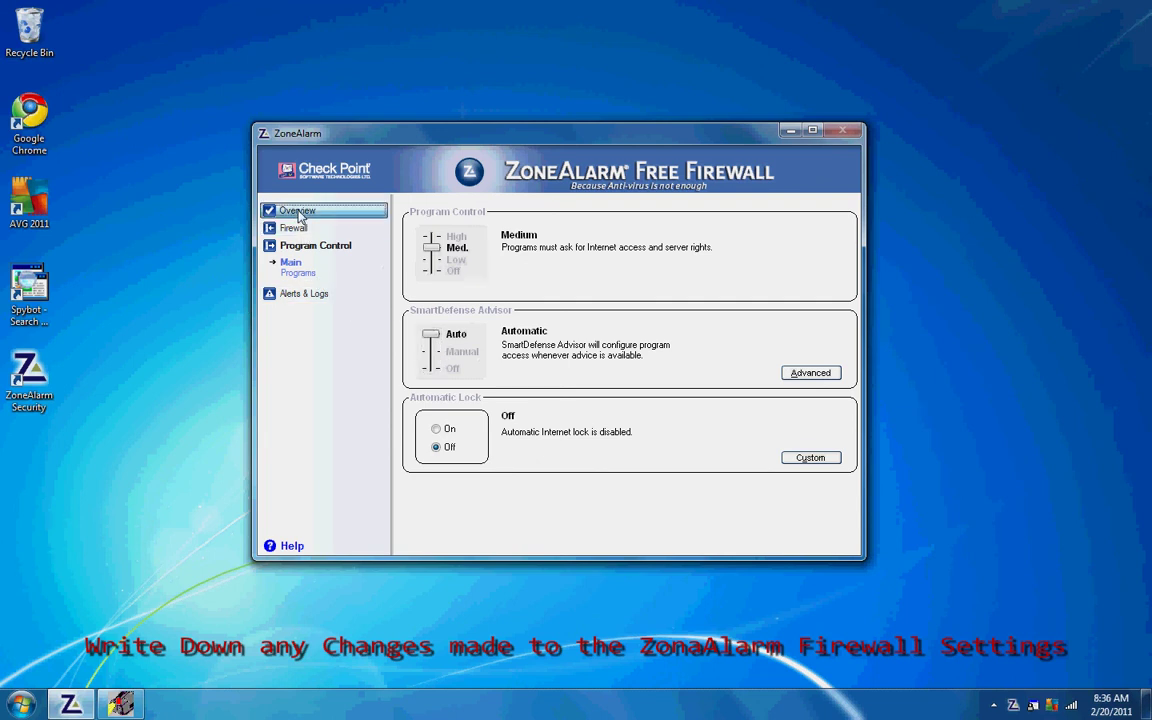